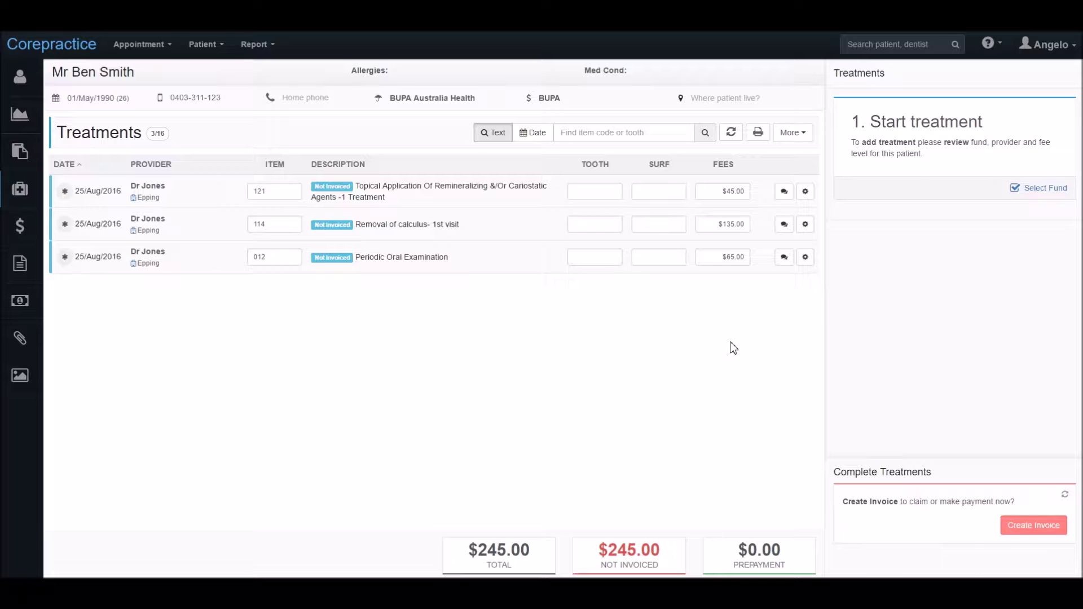
Start a note on the Periodic Oral Examination and choose the practice's own template collection.
left_click(784, 258)
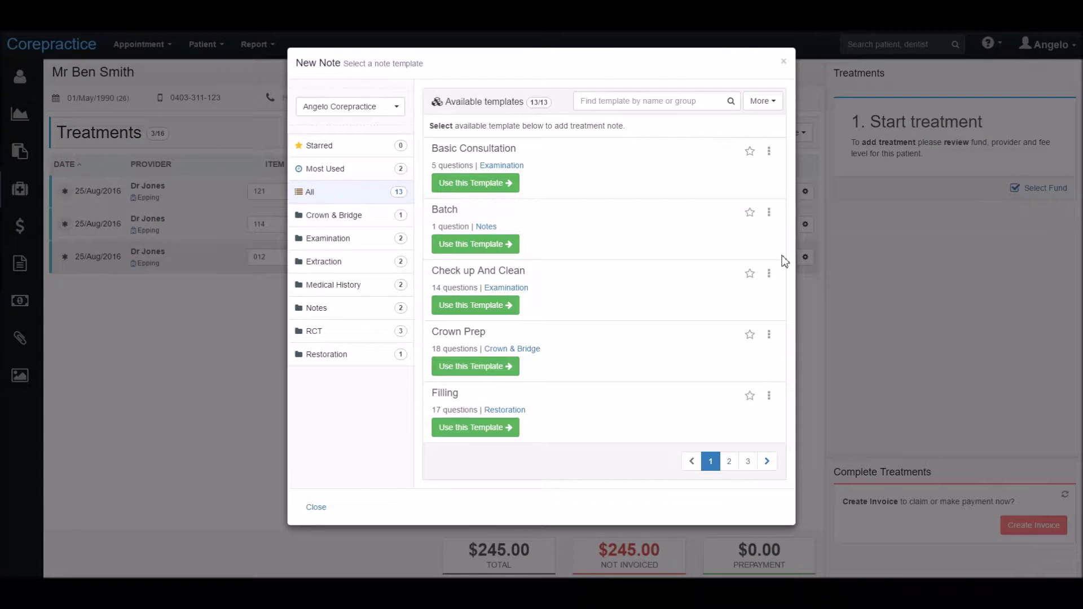
left_click(386, 108)
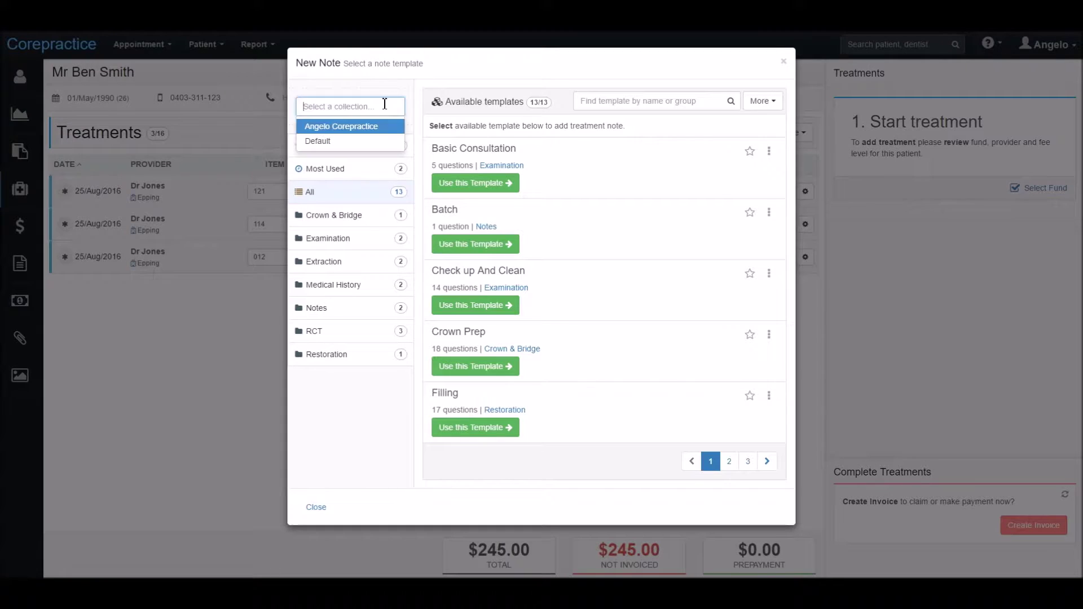
left_click(387, 135)
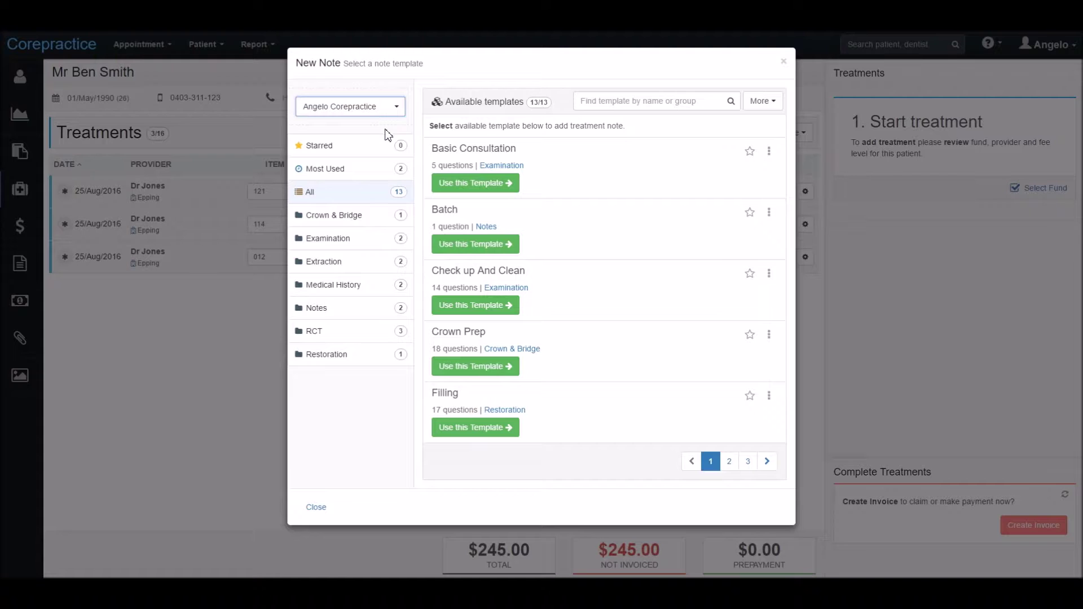
Apply Check up And Clean with Limited exam, Good hygiene, healthy gingiva and subgingival calculus.
left_click(493, 307)
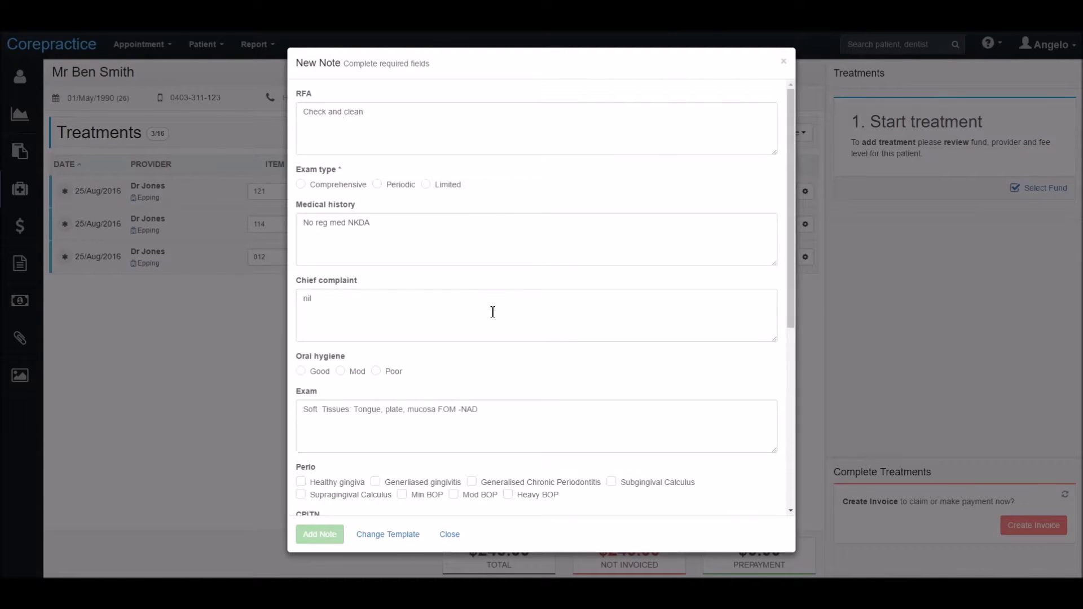
left_click(426, 184)
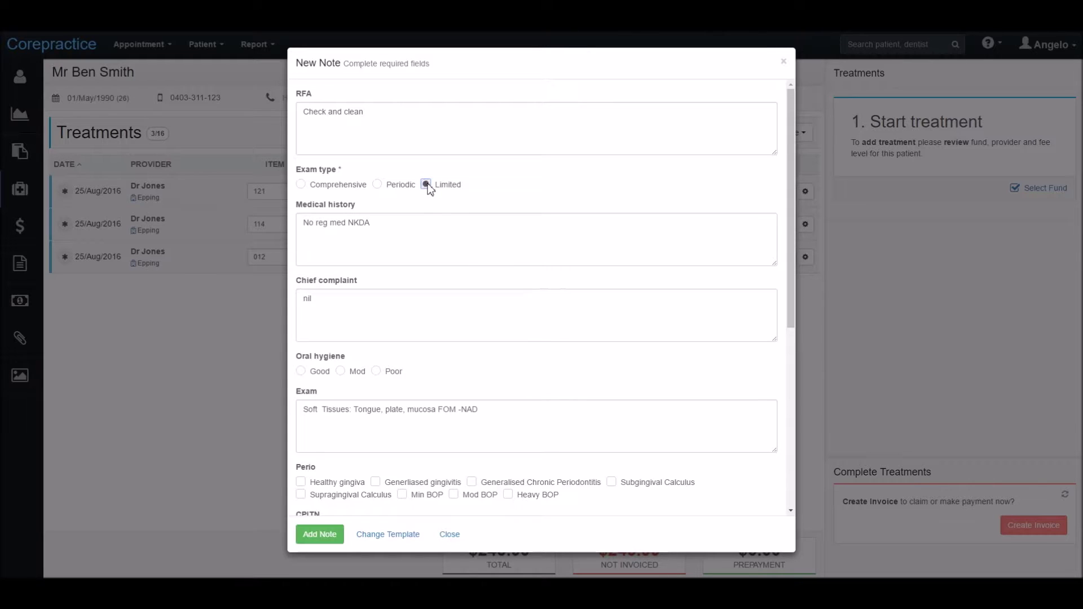
left_click(322, 374)
scroll(321, 375, "down", 2)
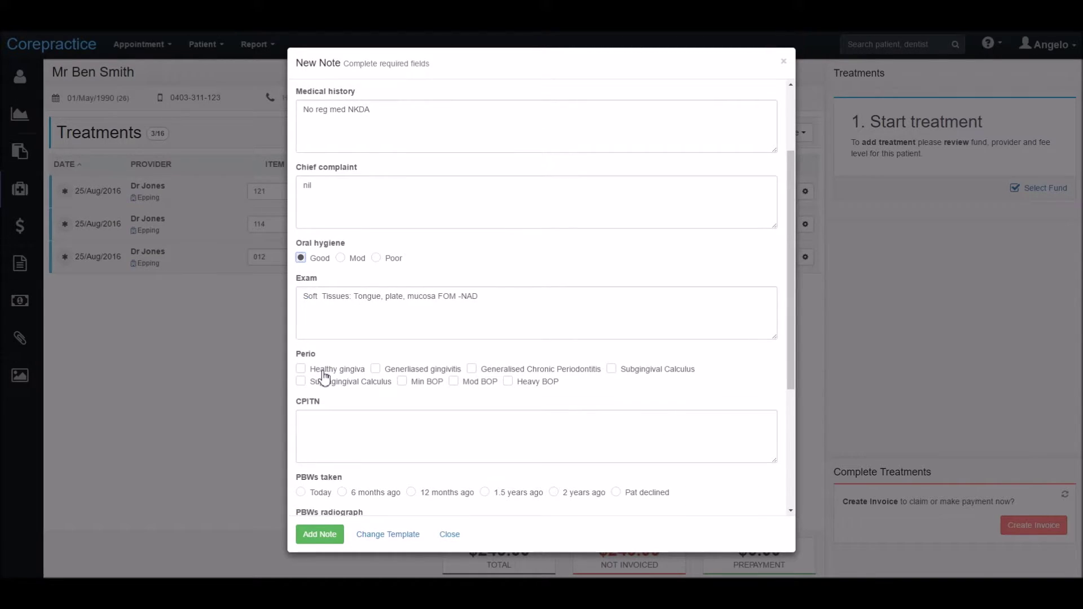
left_click(323, 375)
scroll(322, 375, "down", 1)
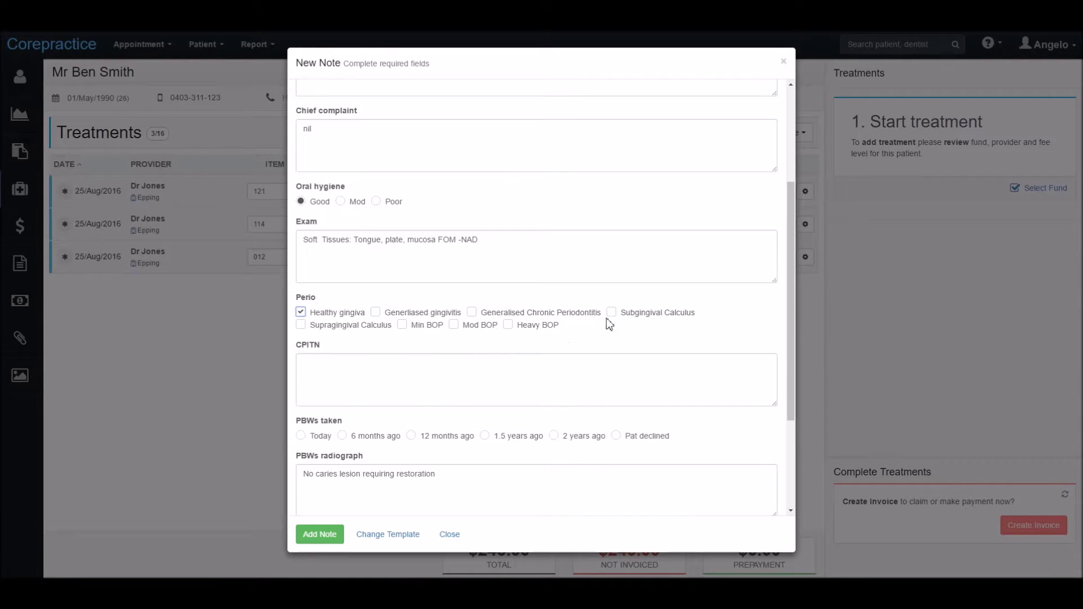
left_click(612, 313)
scroll(618, 330, "down", 1)
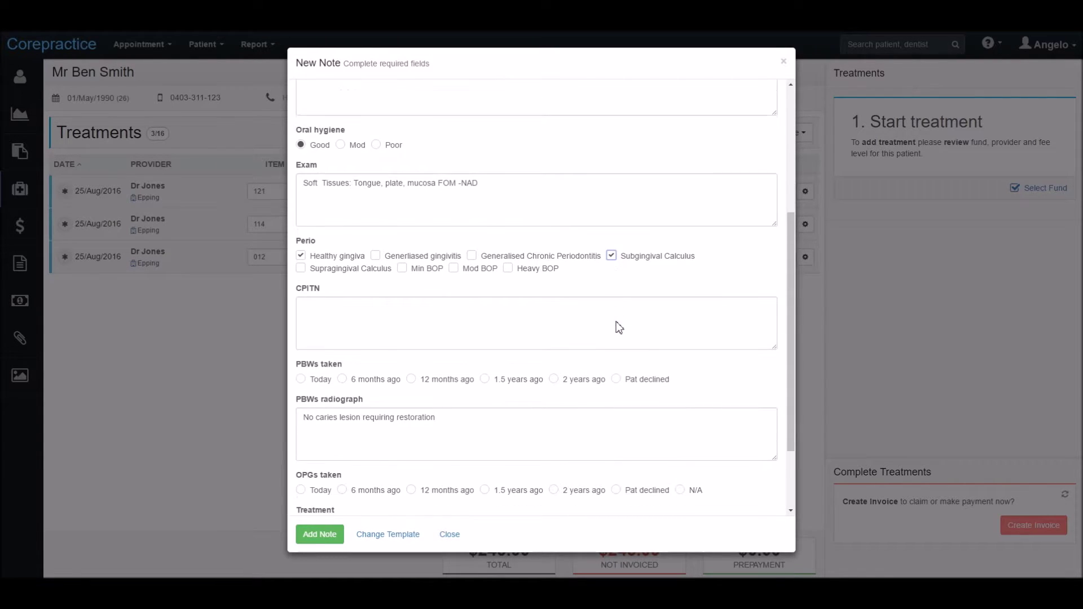
Record declined bitewings and OPG, tick Scaling, Prophy and Fluoride tx, and save the note.
left_click(617, 379)
scroll(618, 380, "down", 1)
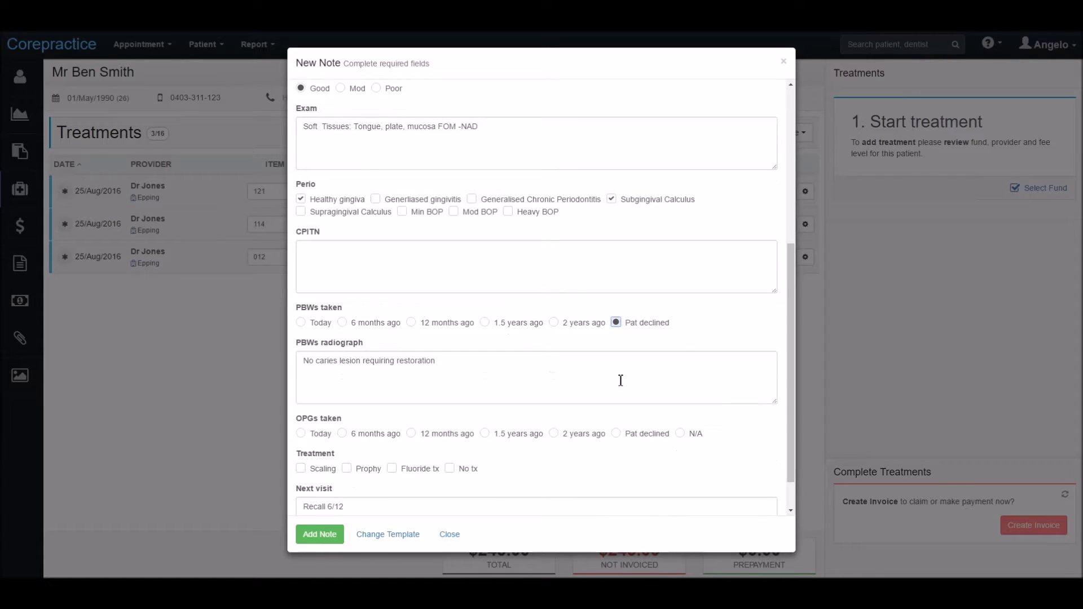
left_click(616, 434)
left_click(301, 469)
left_click(347, 470)
left_click(392, 468)
scroll(393, 470, "down", 1)
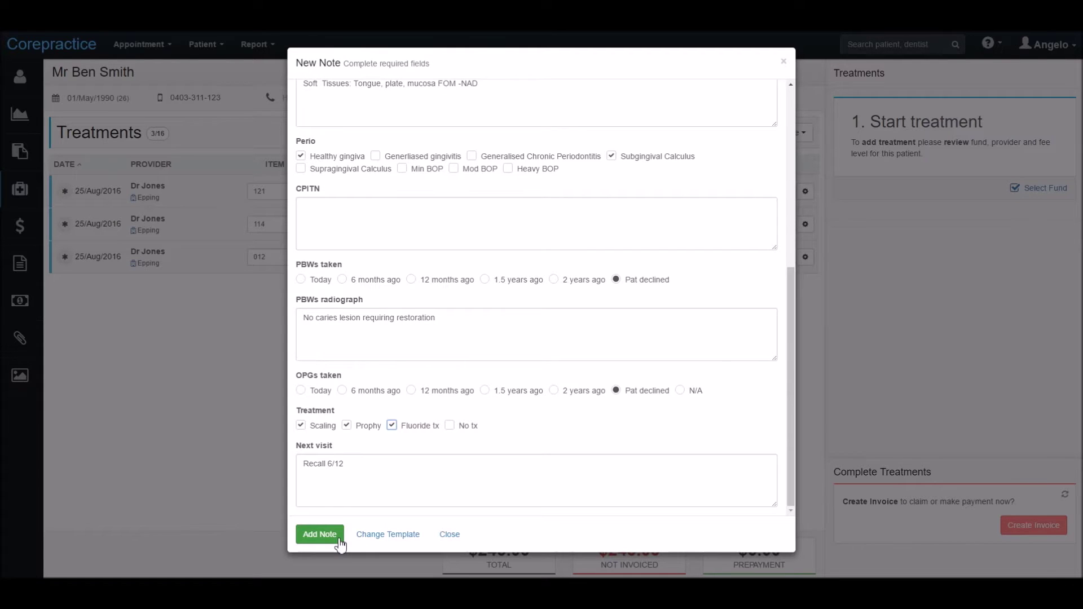
left_click(319, 534)
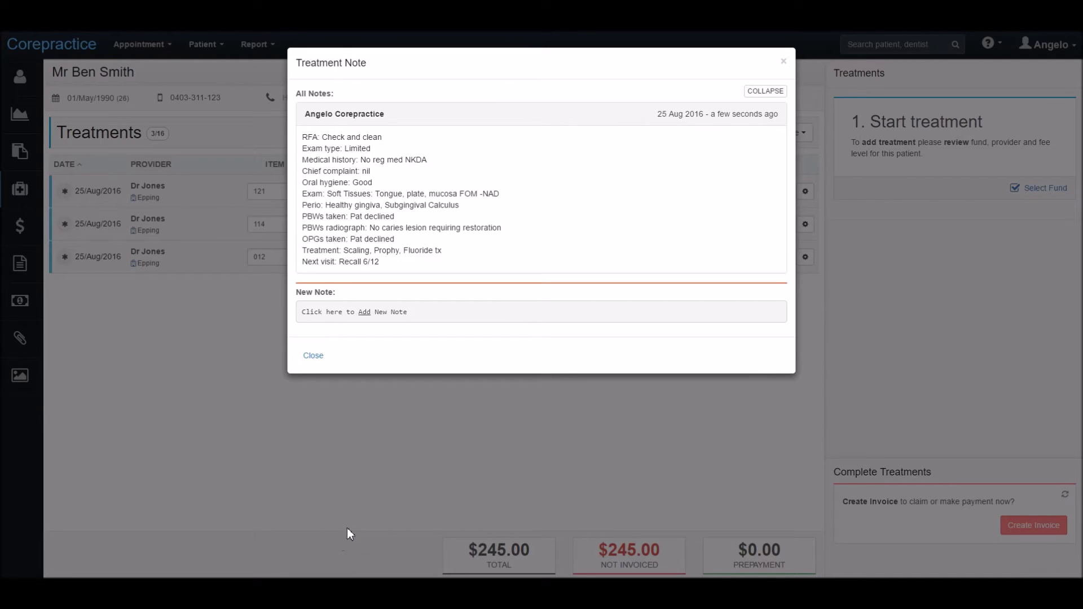
Start another note for the examination and move to page 2 of the note templates.
left_click(377, 318)
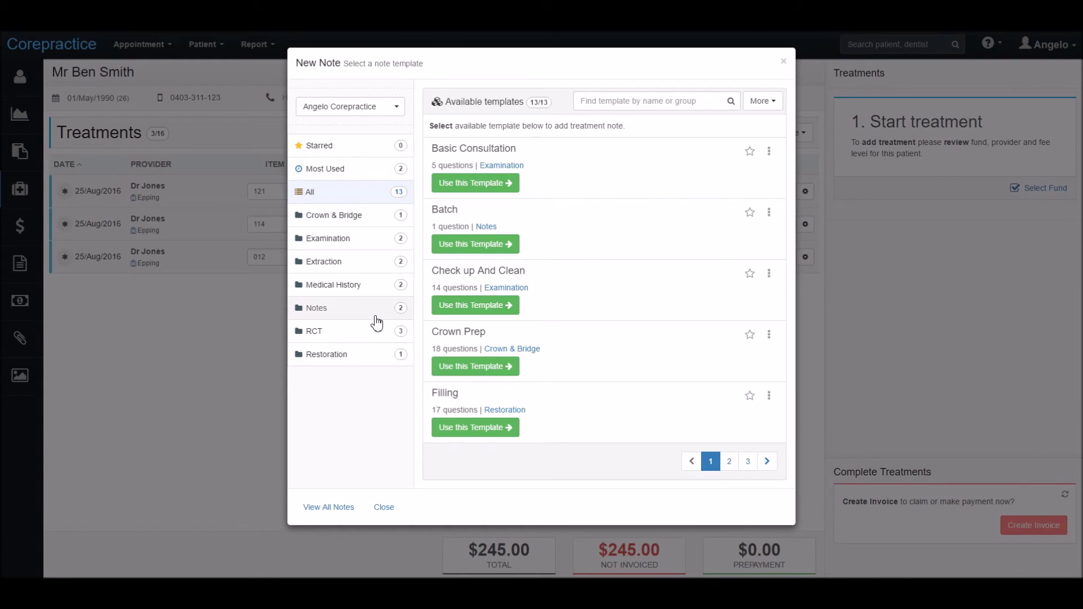
left_click(767, 462)
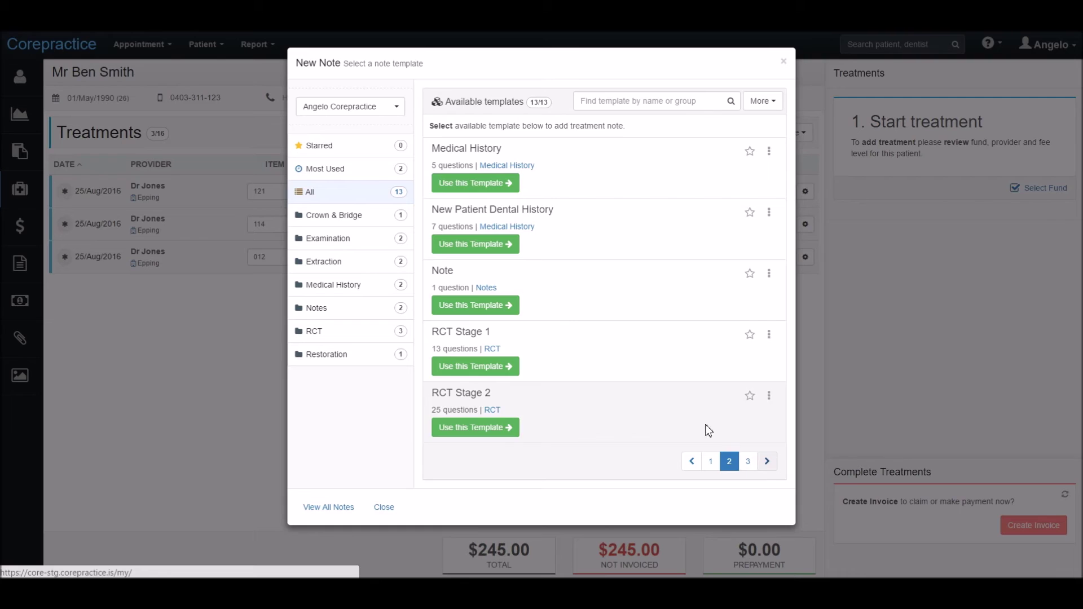
Enter 'BWs next visit' in the Note box, add the note, and close the notes window.
left_click(508, 317)
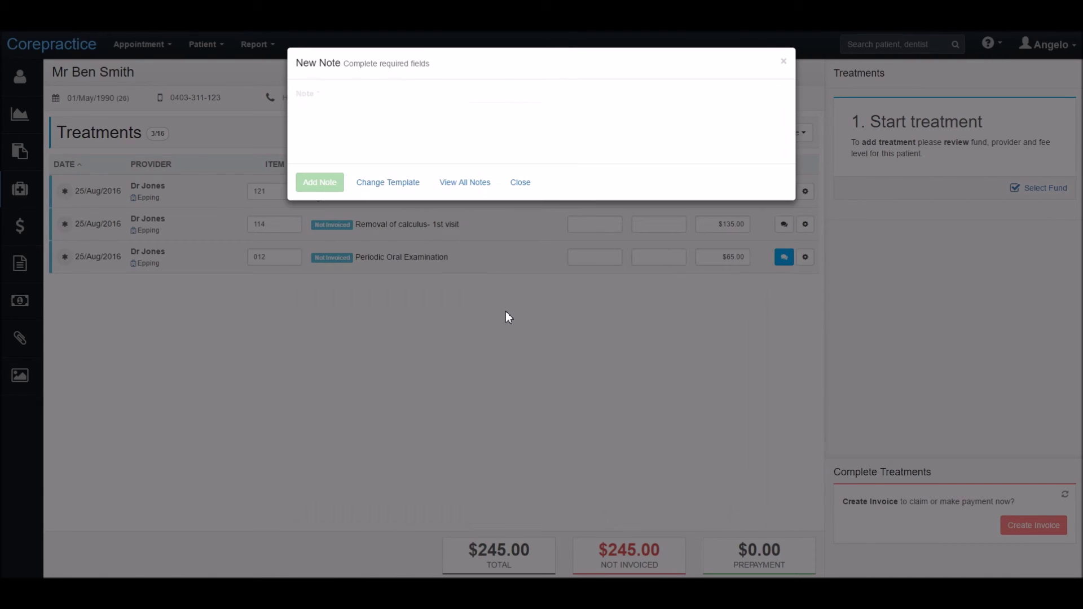
left_click(472, 122)
type("B")
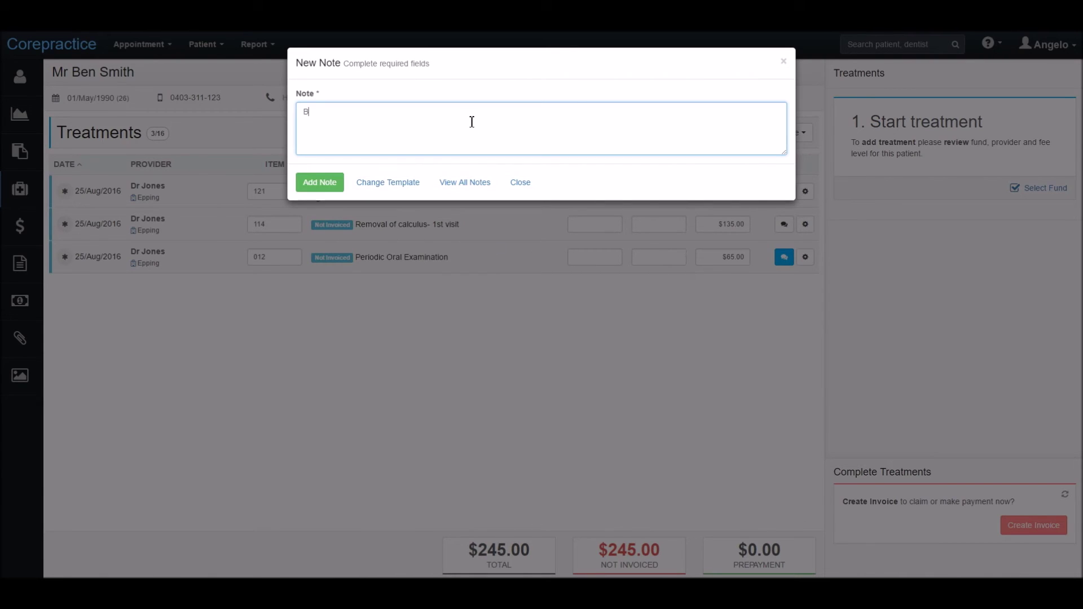
type("Ws next visit")
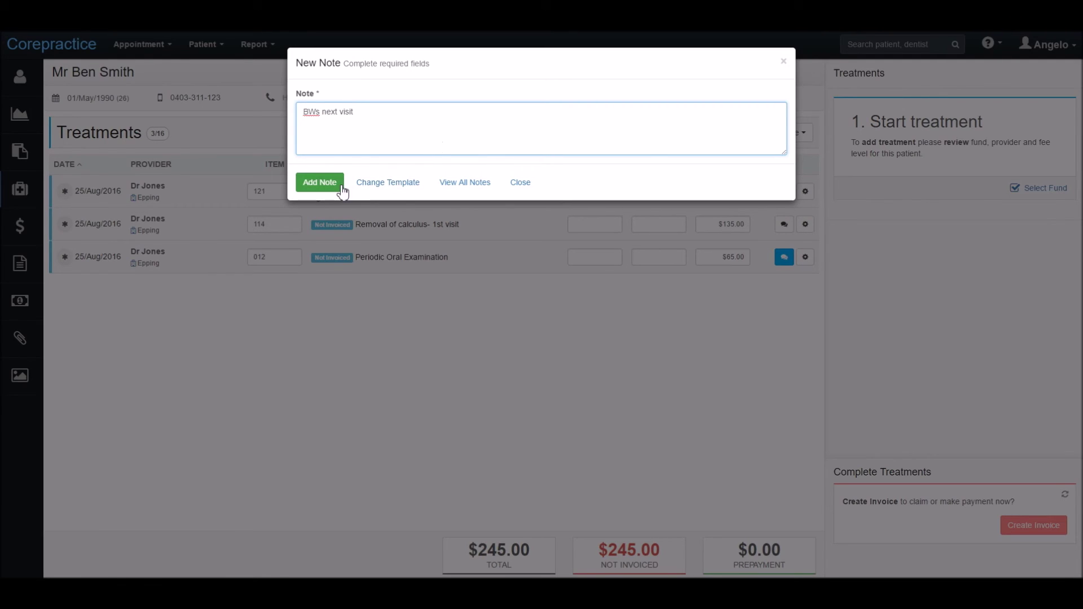
left_click(320, 183)
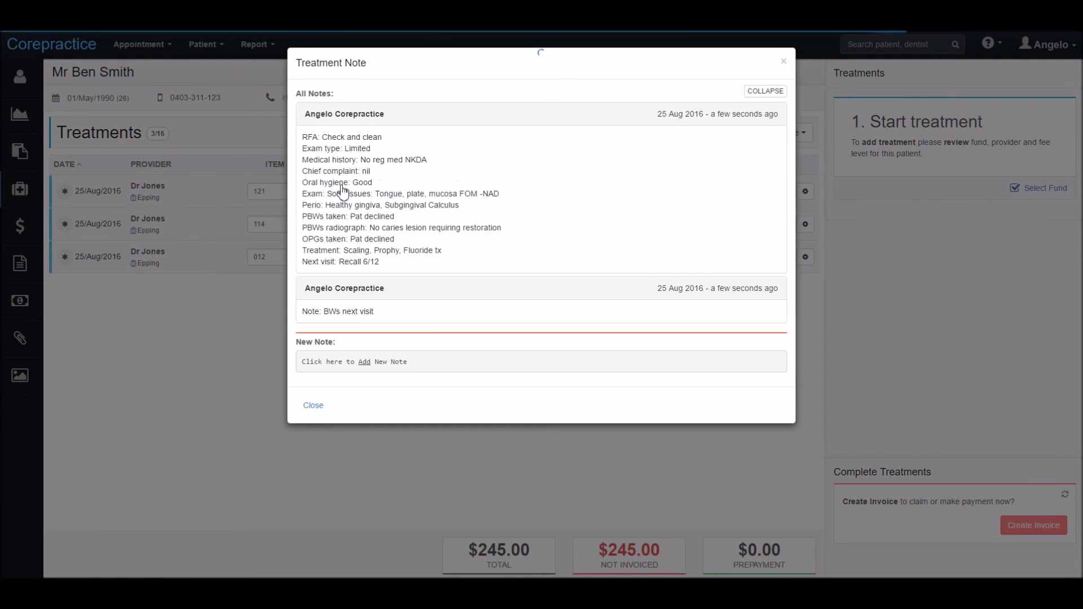
left_click(311, 406)
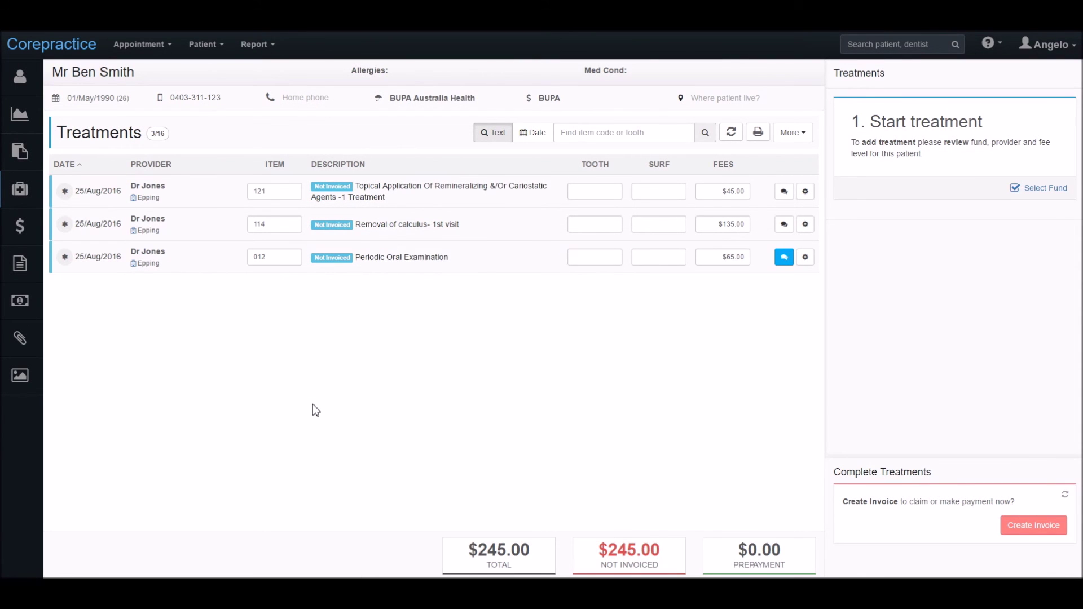